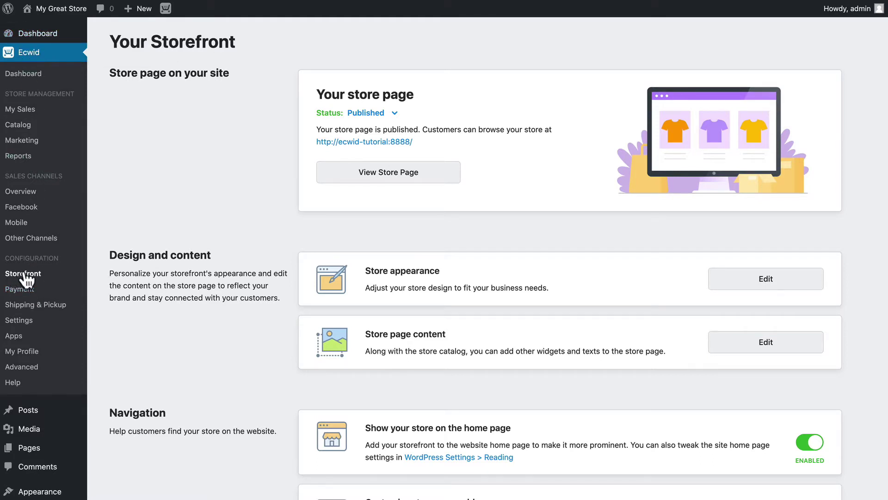
scroll(123, 266, down, 5)
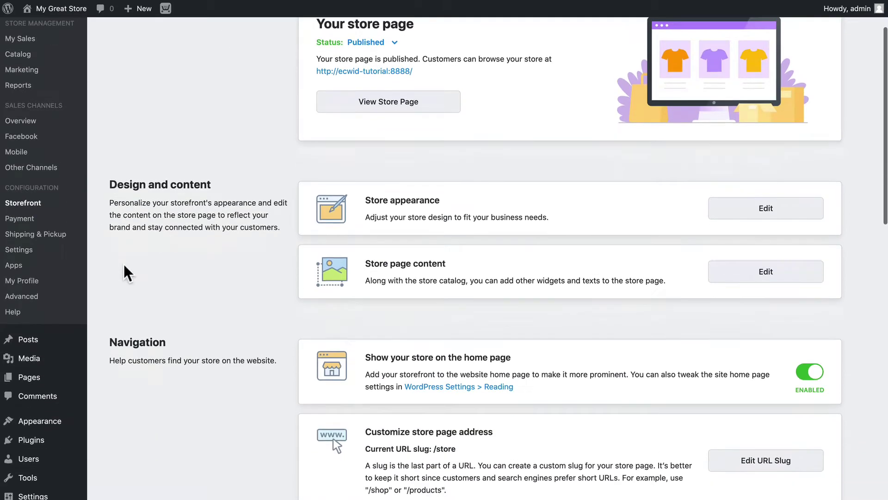
scroll(124, 266, down, 3)
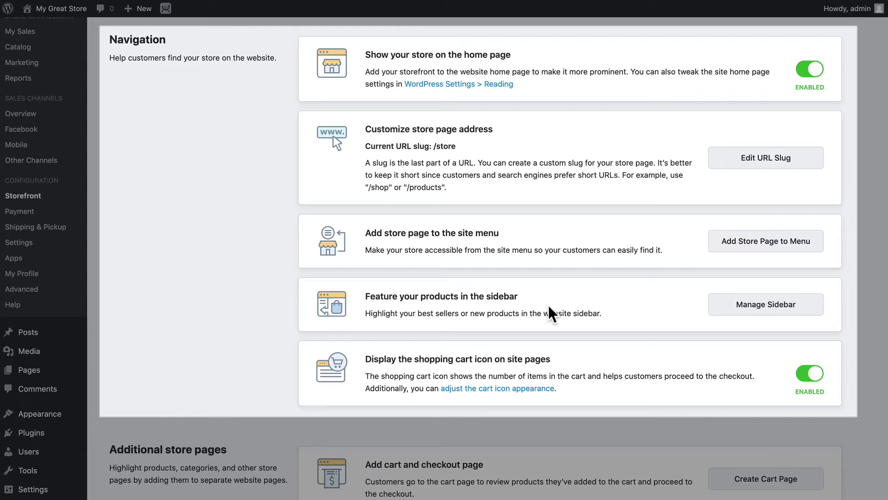
scroll(606, 162, up, 3)
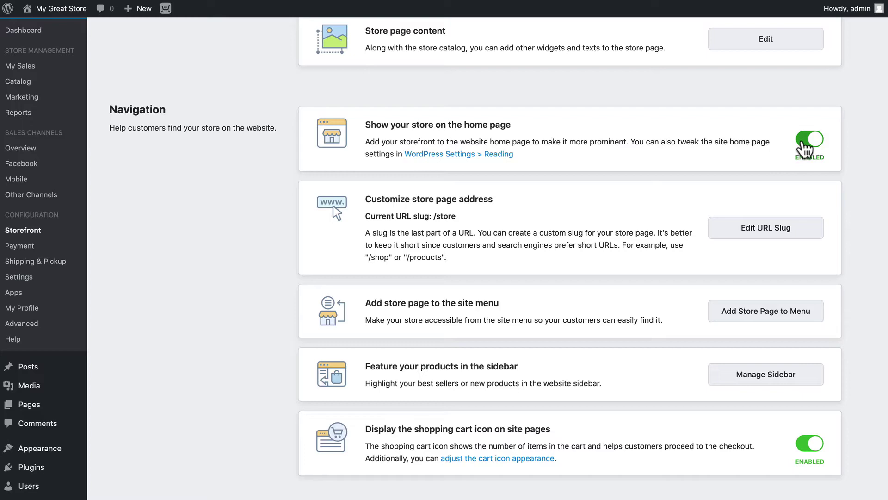
Step: Turn off 'Show your store on the home page' and view the Store page on the live site
scroll(499, 145, down, 3)
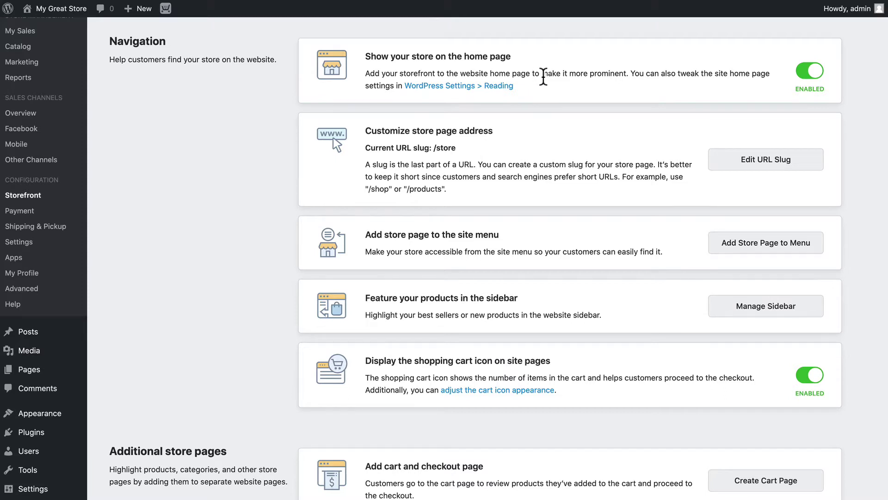
click(814, 72)
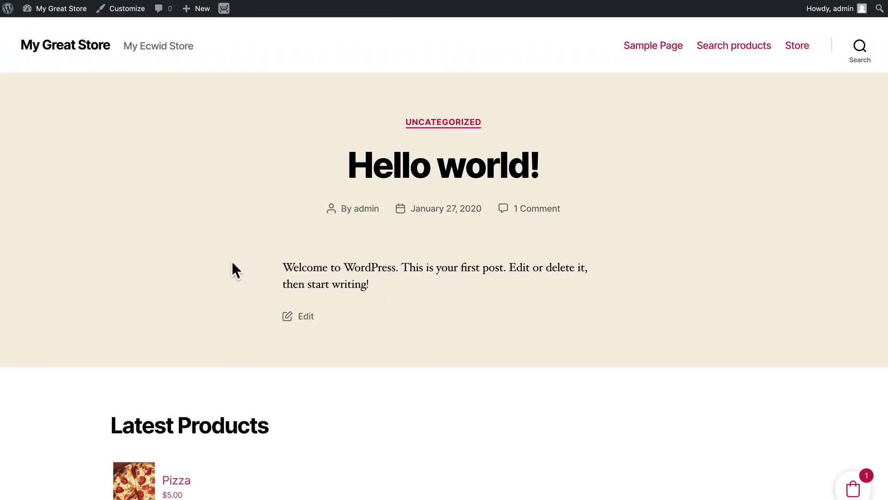
click(802, 53)
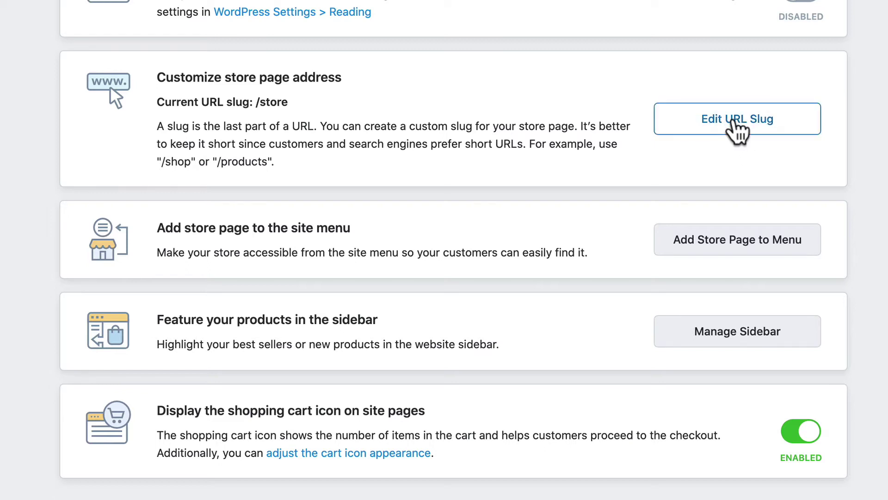
Step: Change the store page URL slug from 'store' to 'shop' and save it
click(737, 130)
click(354, 157)
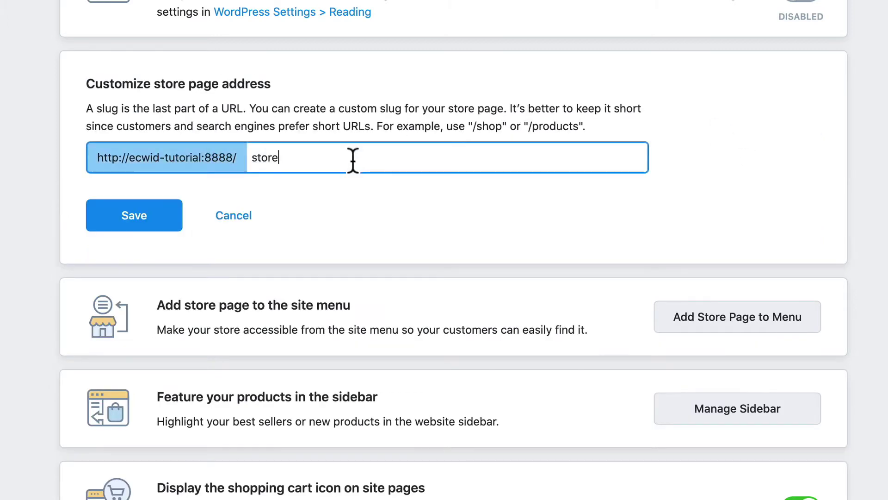
key(BackSpace)
key(BackSpace)
key(BackSpace)
key(BackSpace)
key(BackSpace)
text(shop)
click(137, 218)
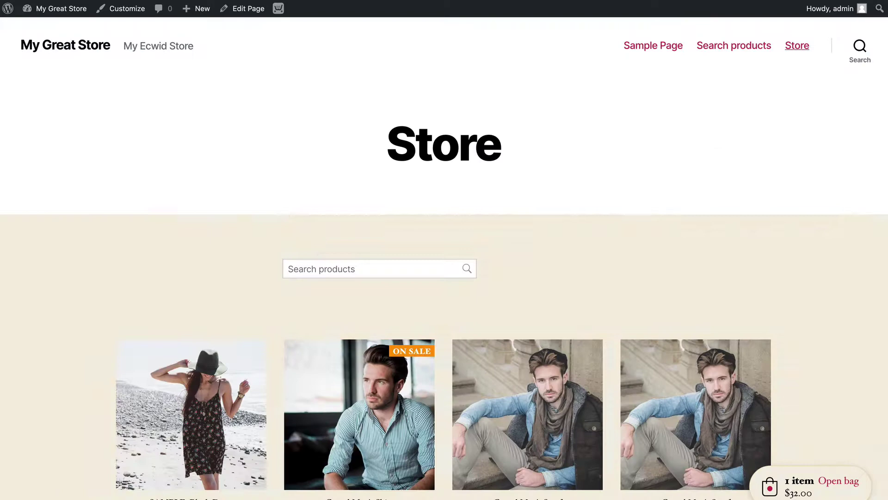
Step: Load ecwid-tutorial:8888/shop in the browser to check the new address
click(69, 51)
text(ecwid-tutorial:8888/shop)
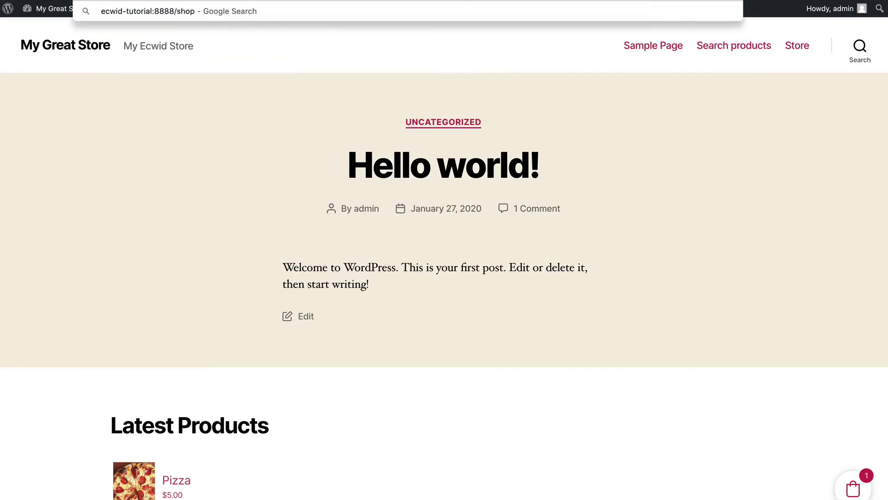
key(Return)
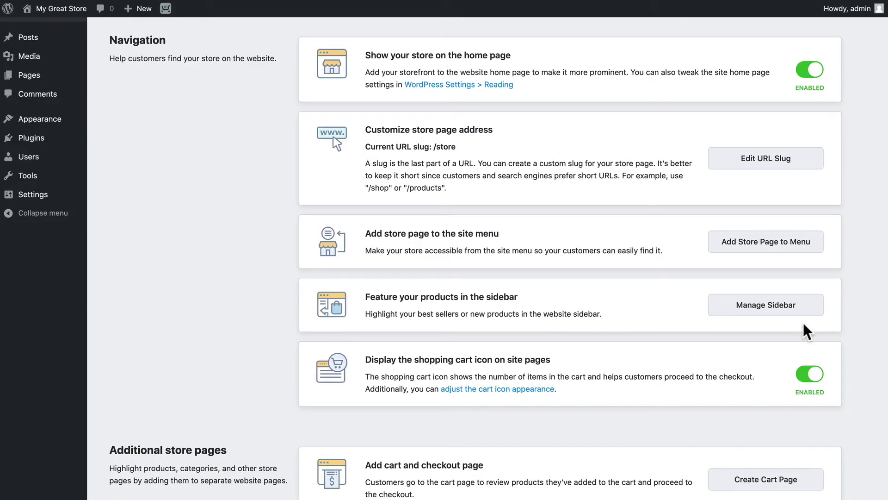
Step: Place a Latest Products widget showing 3 products in the Sidebar
click(764, 307)
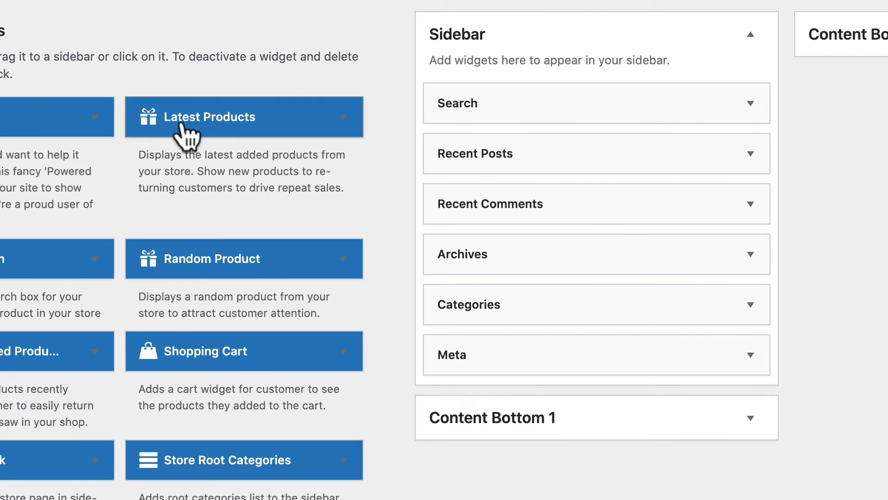
drag(208, 129, 526, 102)
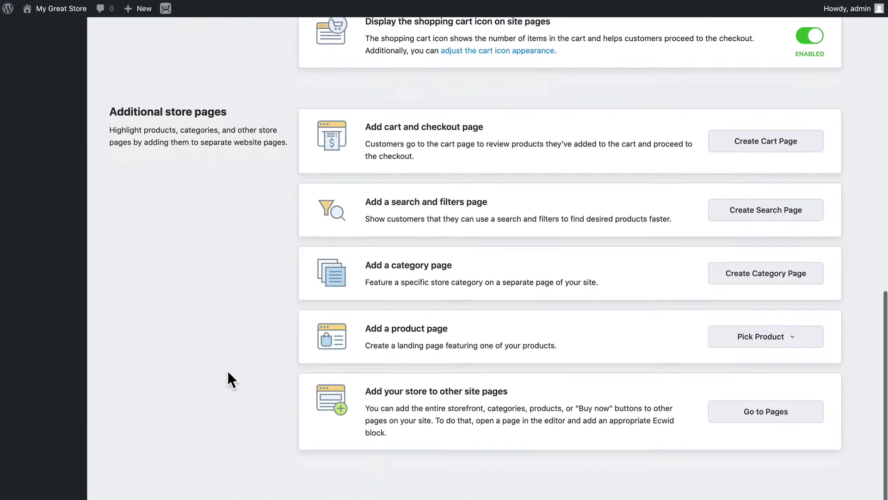
Step: Scroll the Storefront settings to locate the Additional store pages section
scroll(228, 371, down, 1)
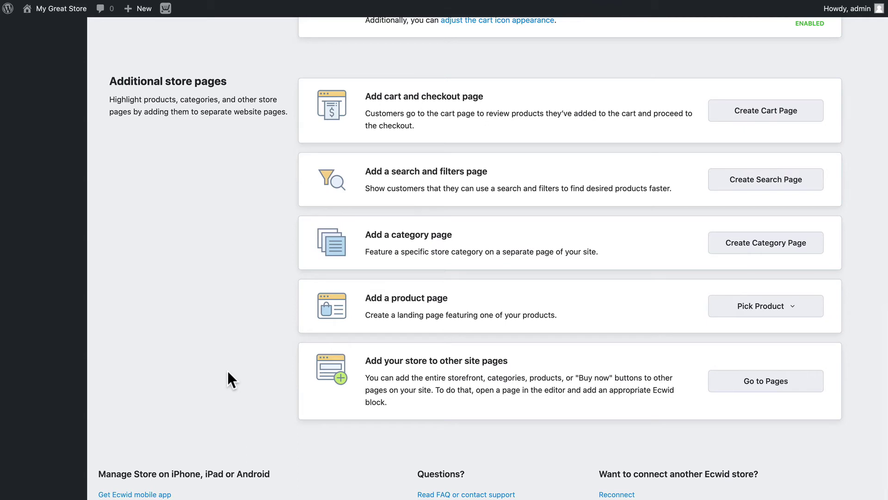
scroll(226, 368, up, 2)
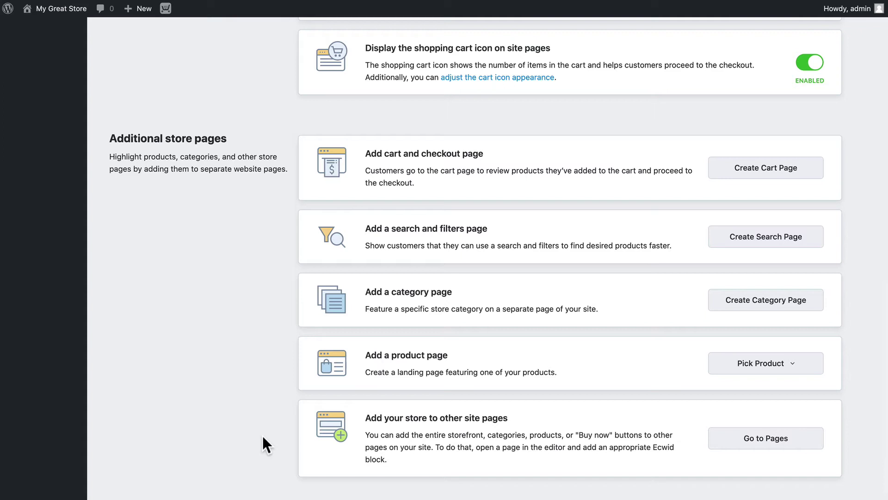
scroll(218, 257, up, 1)
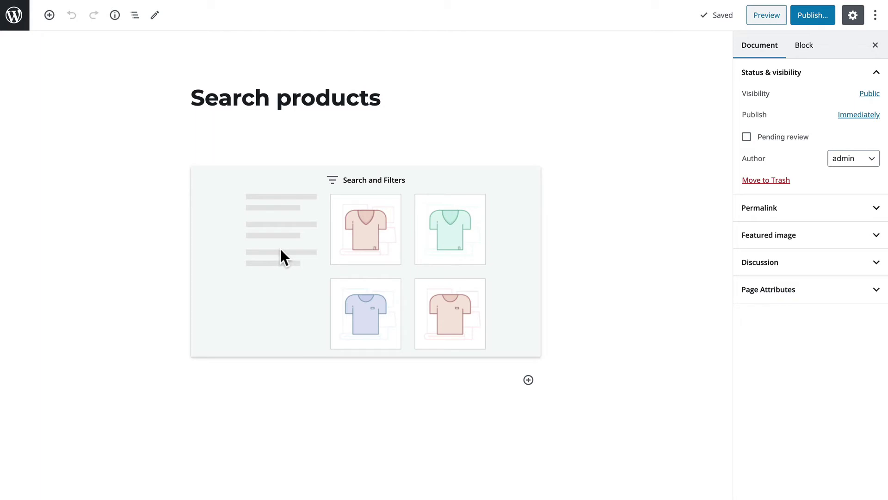
Step: Publish the Search products page containing the Search and Filters block
click(373, 276)
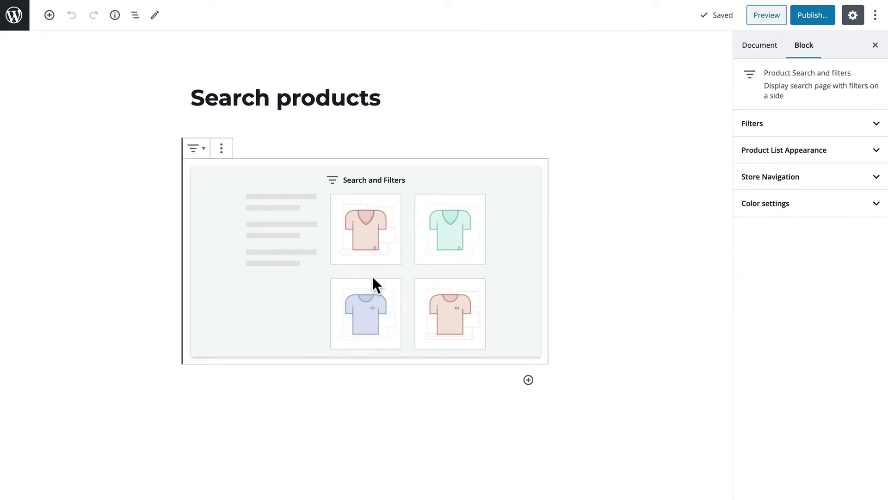
click(528, 380)
scroll(627, 257, down, 4)
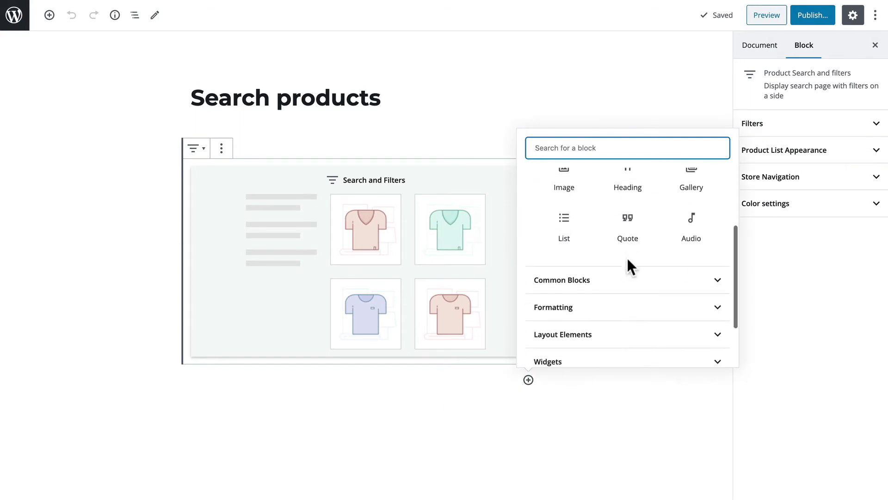
scroll(629, 267, up, 4)
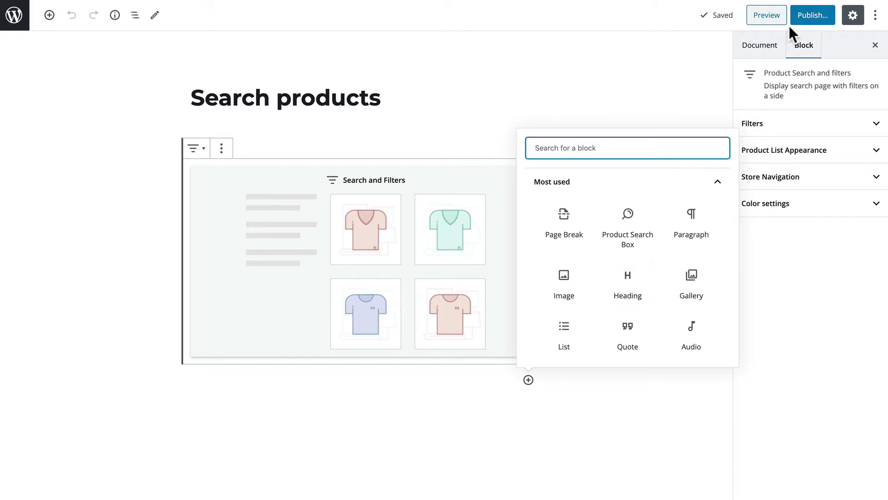
click(815, 23)
click(811, 16)
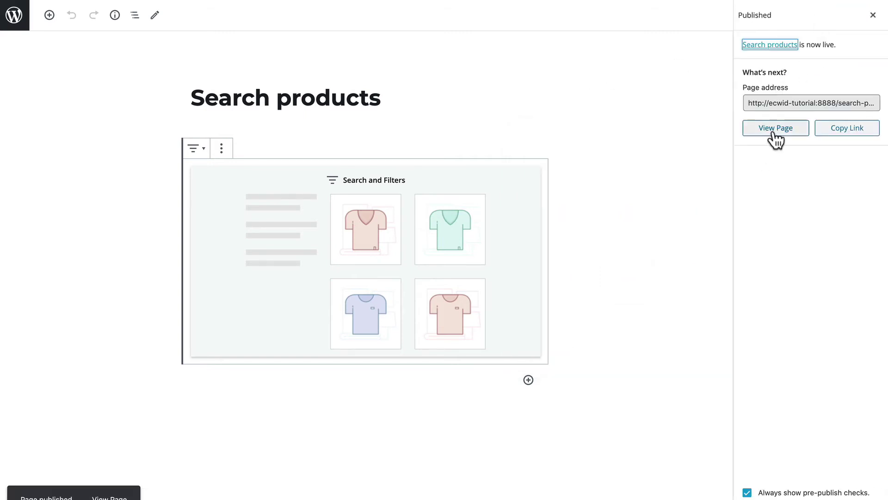
Step: View the published Search products page and search for 'scarf'
click(748, 133)
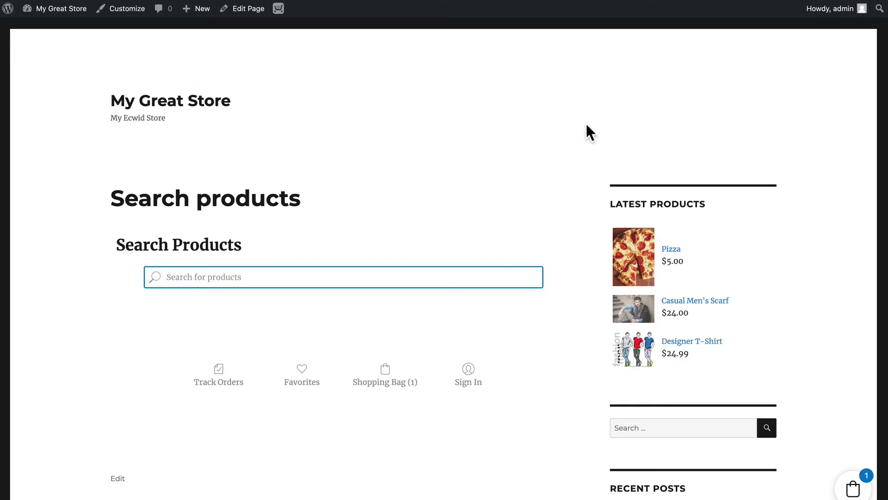
text(scarf)
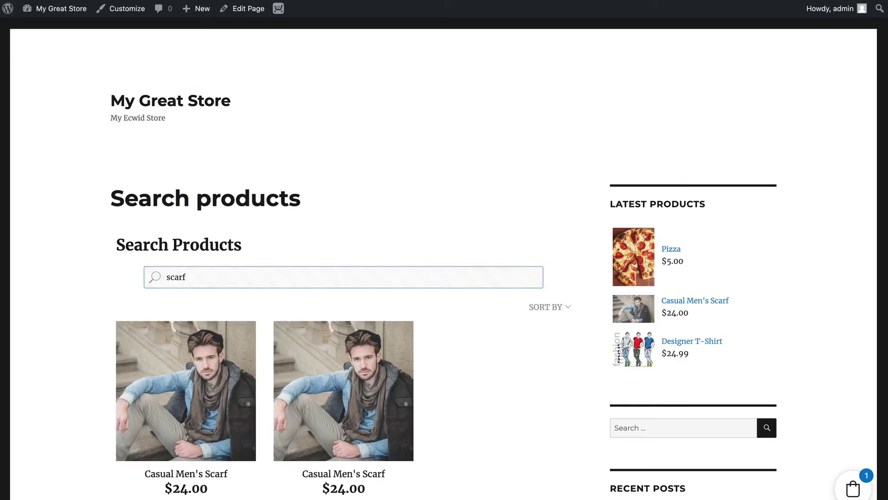
scroll(374, 352, down, 6)
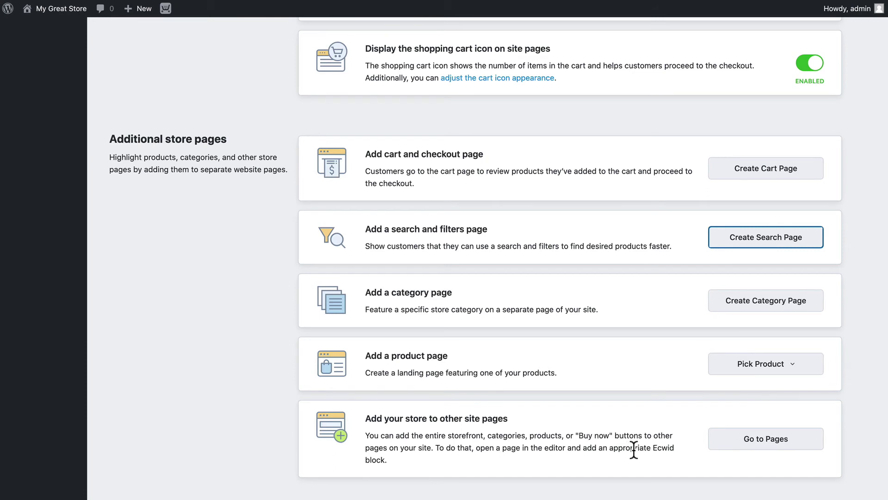
Step: Edit Sample Page and add an empty paragraph after the '...or something like this' paragraph
click(766, 439)
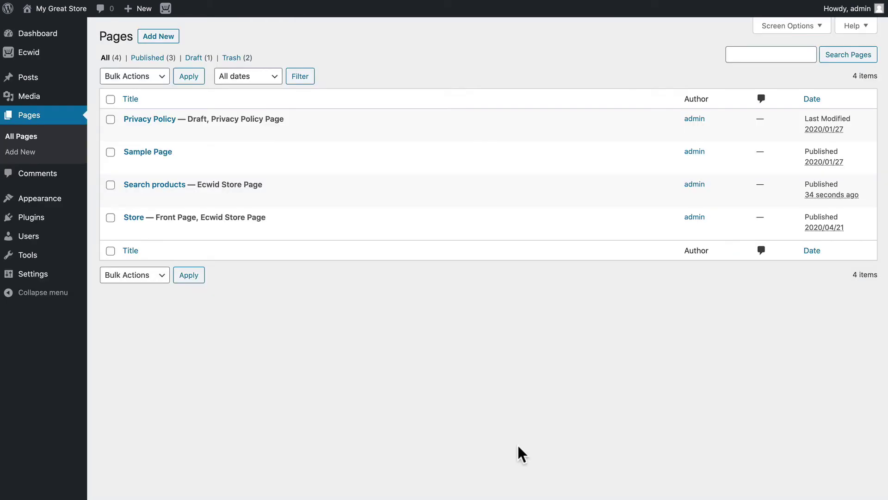
mouse_move(160, 155)
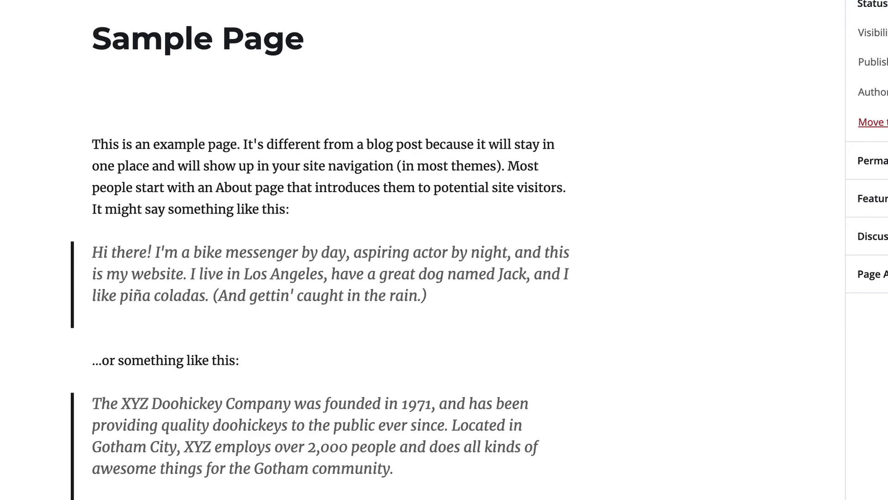
click(180, 360)
click(284, 326)
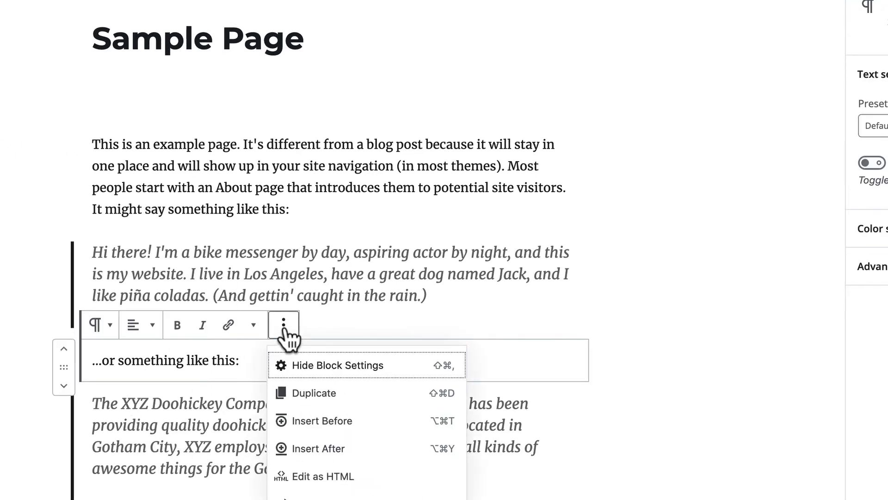
click(299, 450)
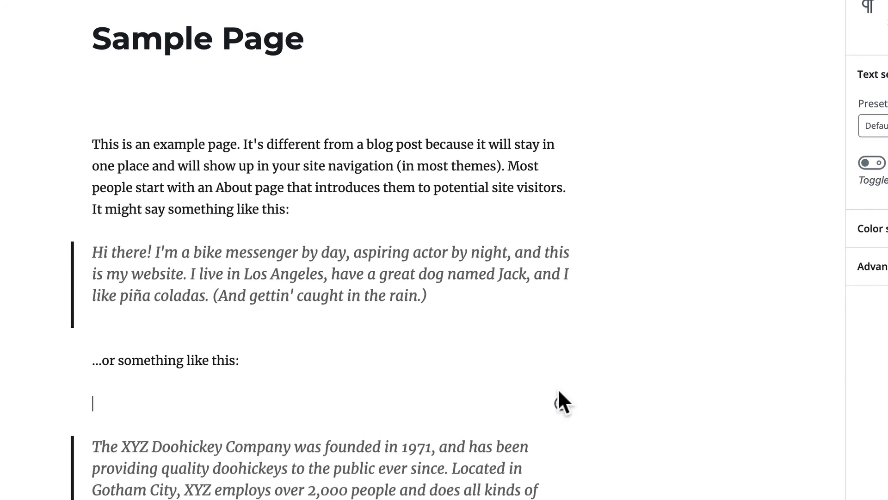
Step: Insert the Ecwid Product Card Large block into the new spot
click(562, 403)
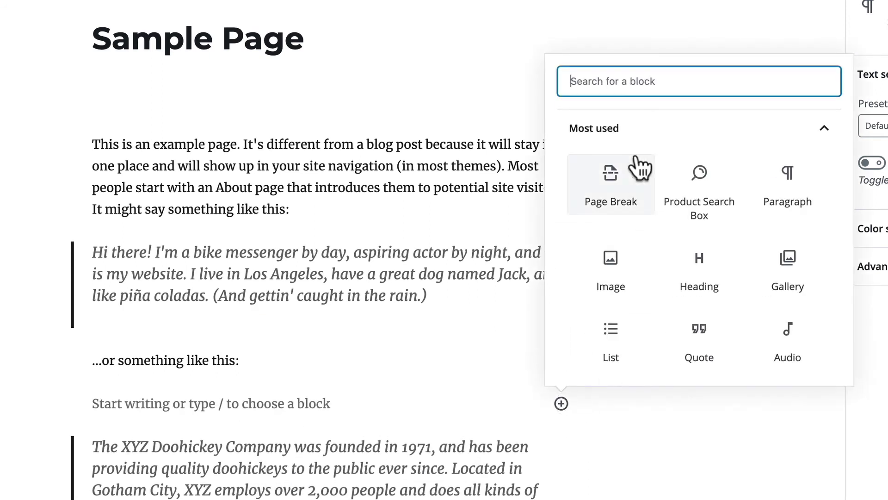
click(596, 131)
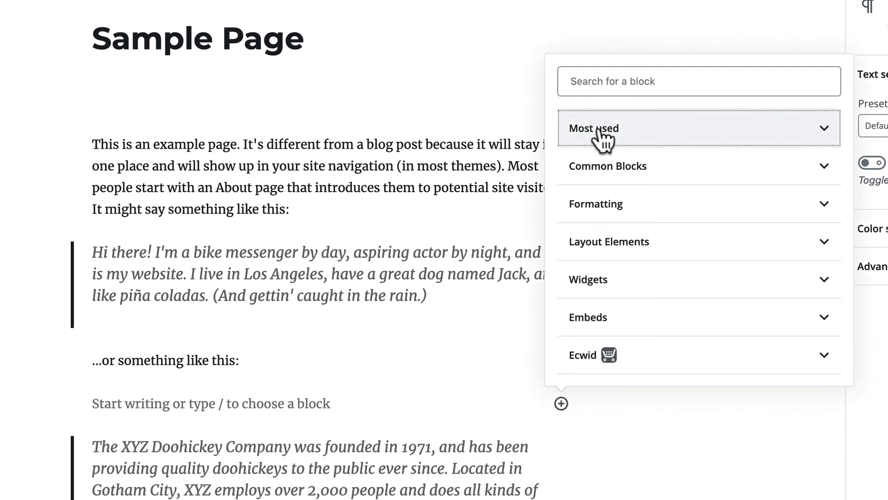
click(586, 358)
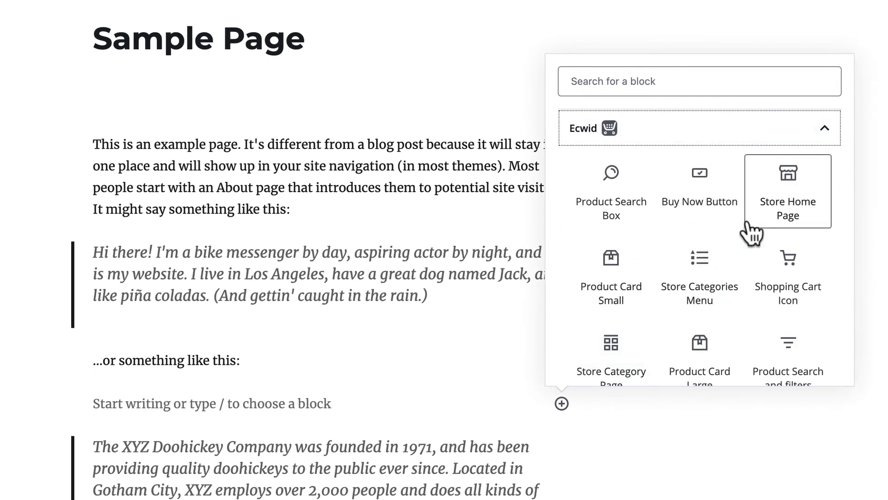
scroll(657, 259, down, 3)
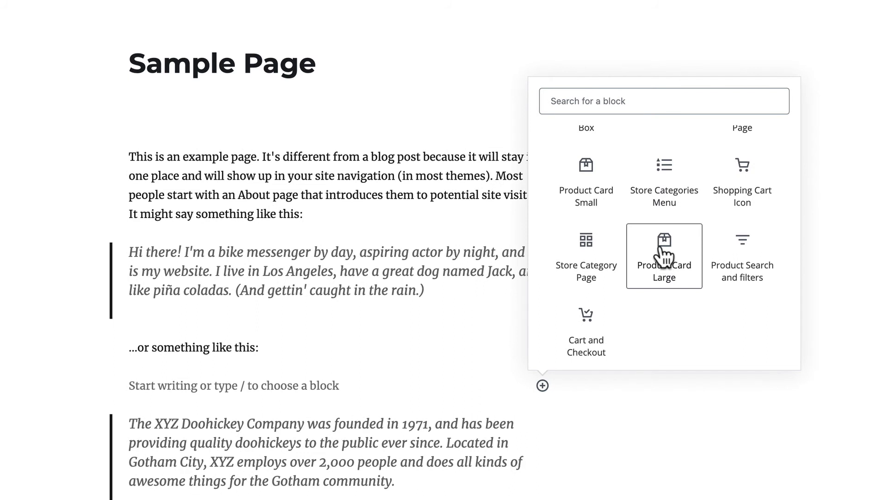
click(664, 255)
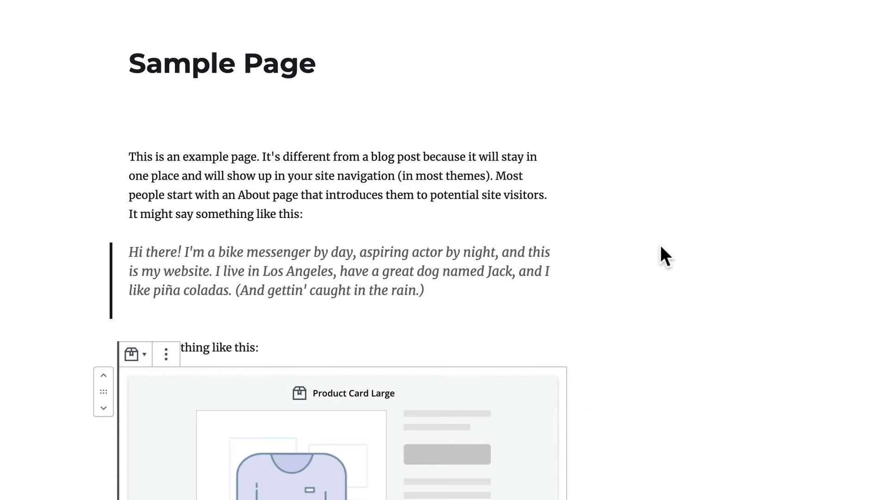
Step: Set the card to Casual Men's Scarf (SKU 00001), update the Sample Page and preview it
scroll(376, 362, down, 4)
click(343, 453)
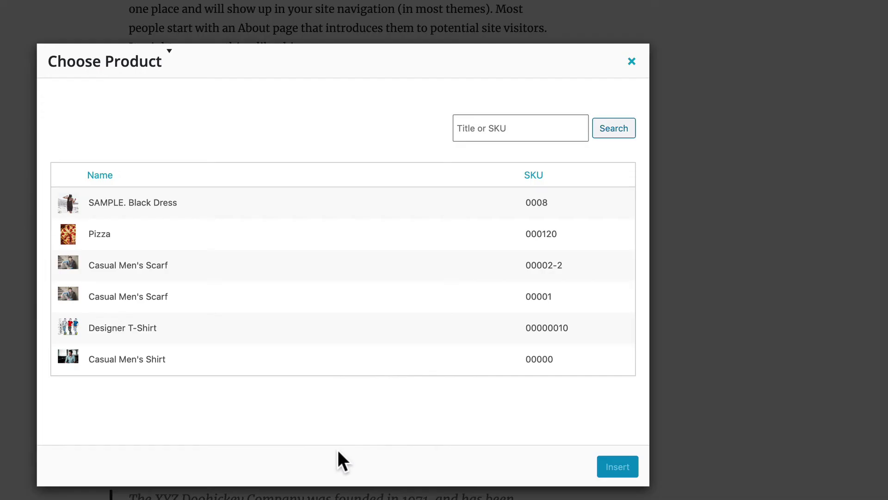
click(127, 300)
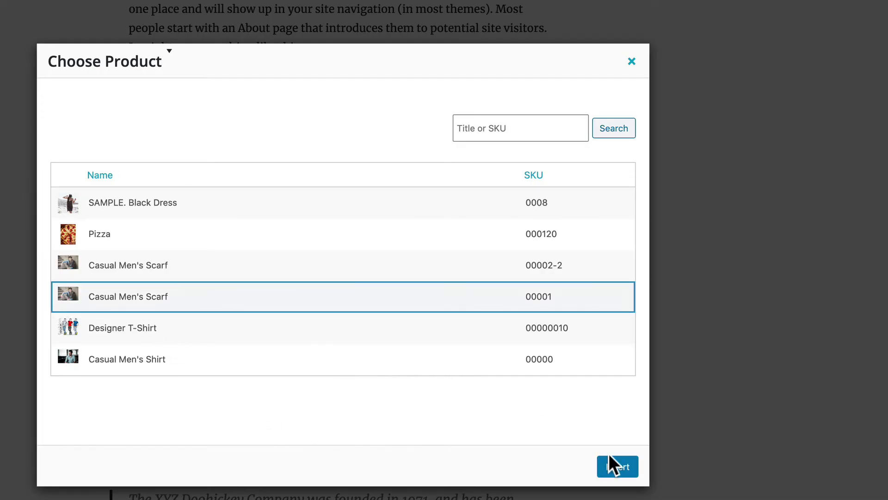
click(618, 467)
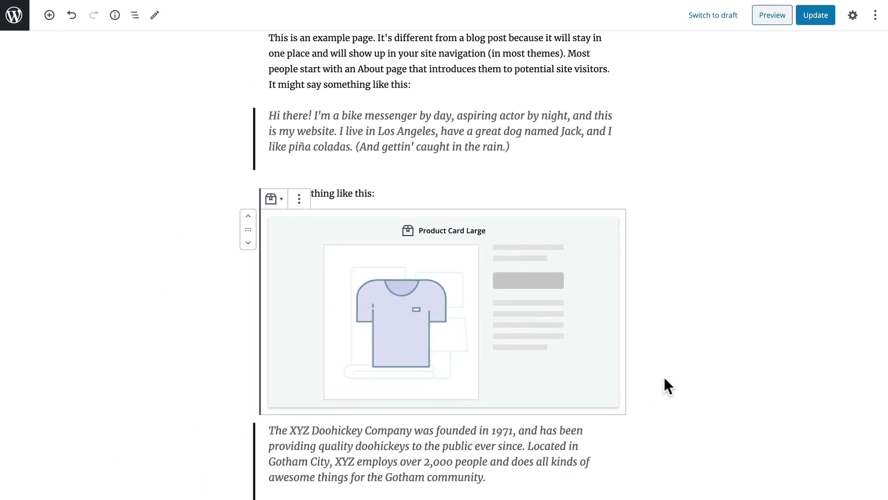
click(816, 15)
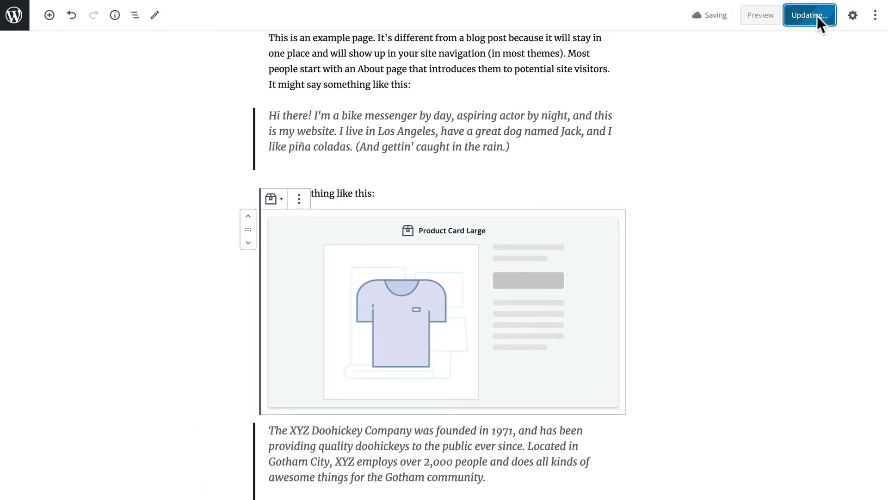
click(764, 19)
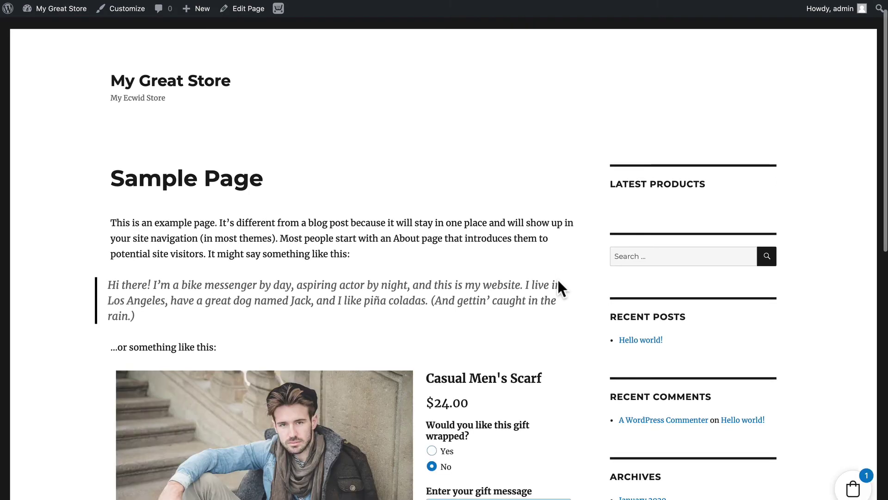
Step: Scroll through the previewed Sample Page to review the scarf product card
scroll(562, 289, down, 3)
scroll(558, 280, down, 5)
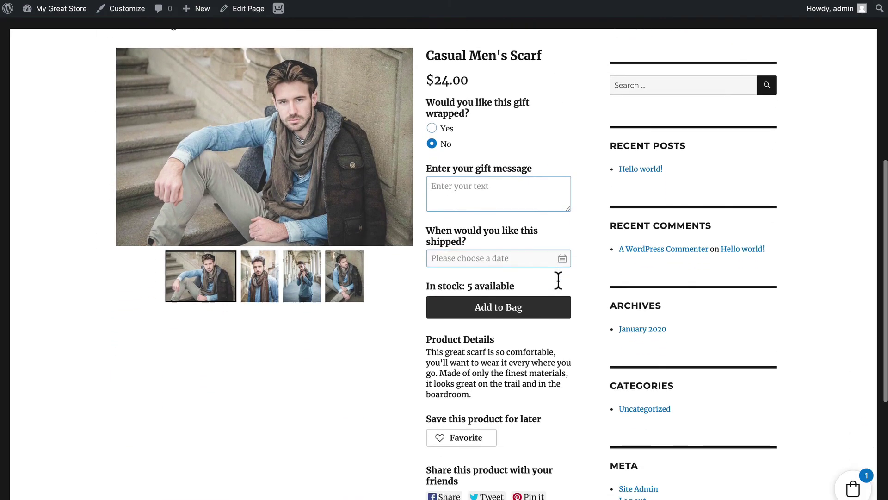
scroll(558, 279, down, 3)
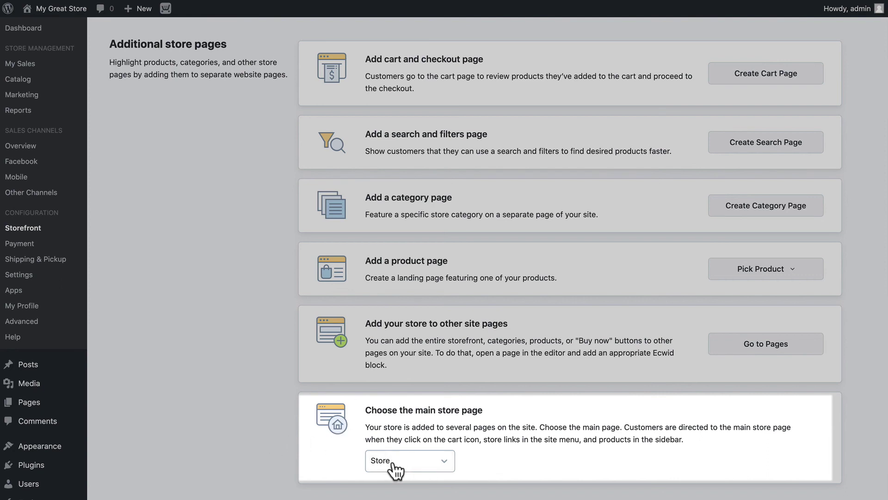
click(444, 468)
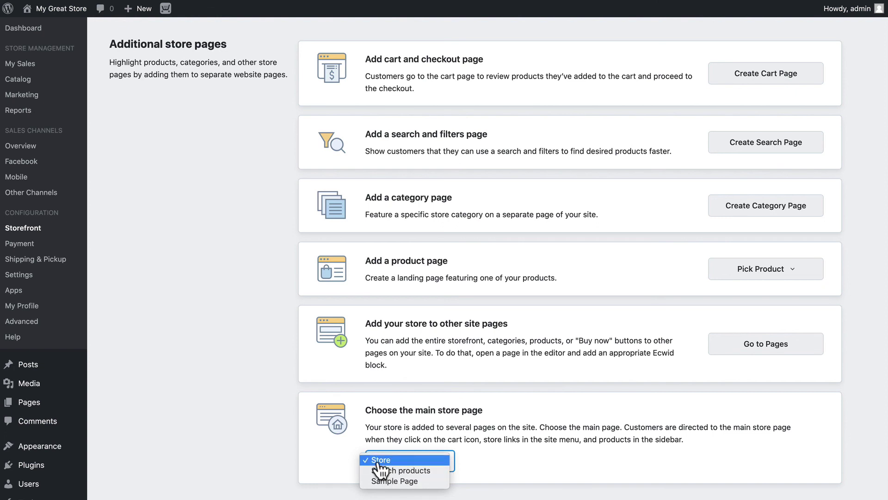
click(254, 430)
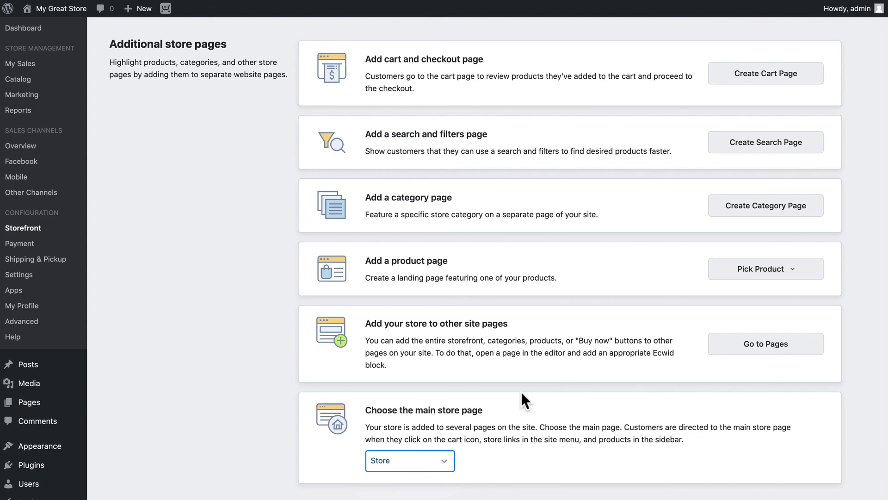